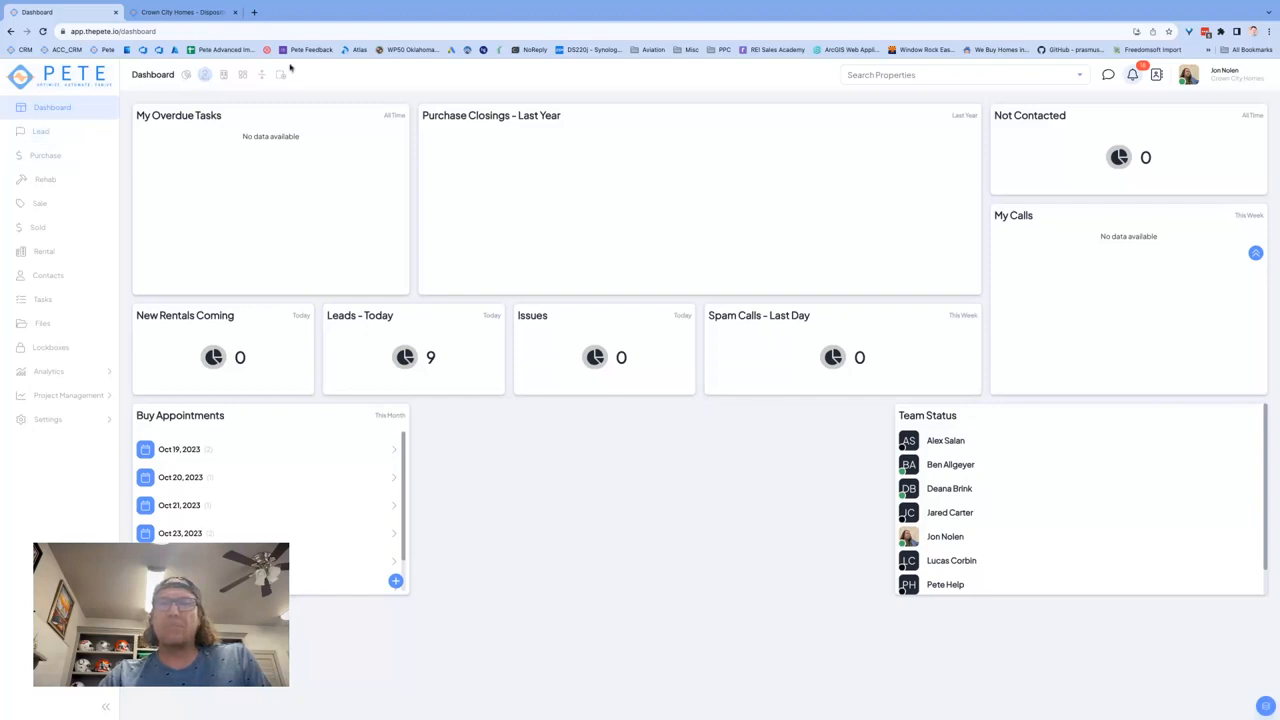
Step: Open the Company Main home dashboard for editing from the dashboard settings
left_click(82, 420)
left_click(73, 447)
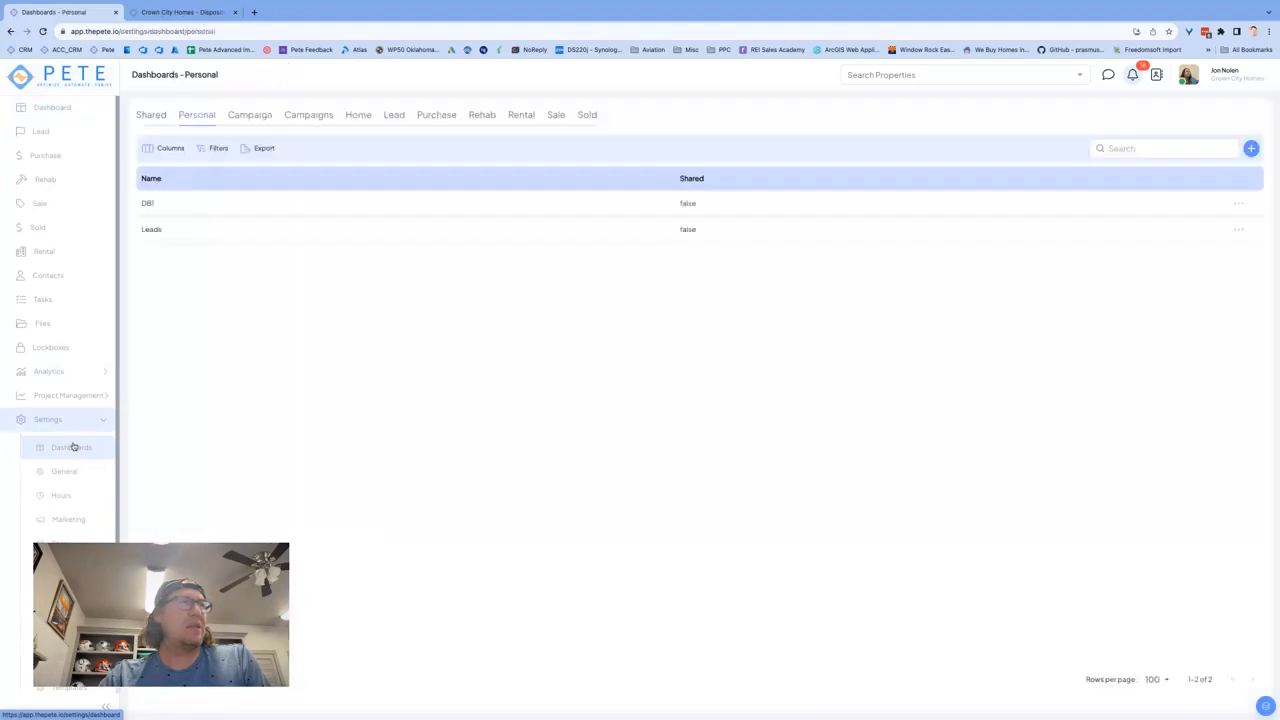
left_click(360, 120)
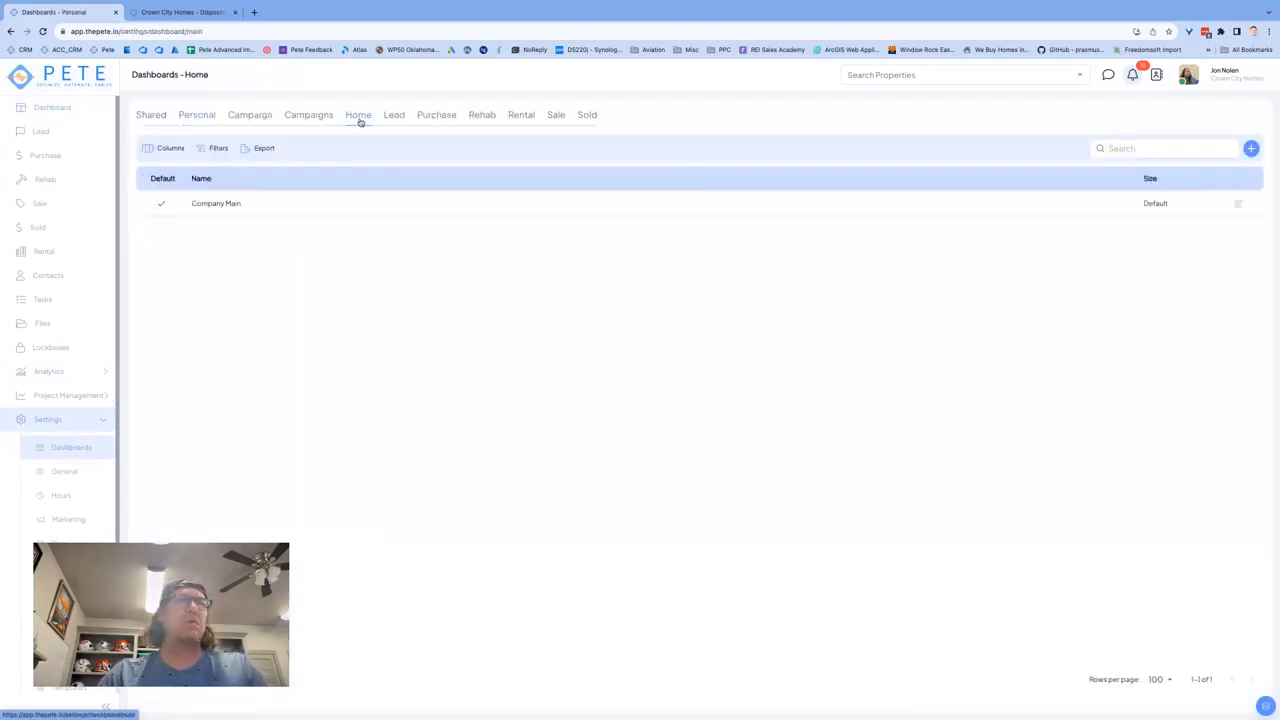
left_click(1239, 205)
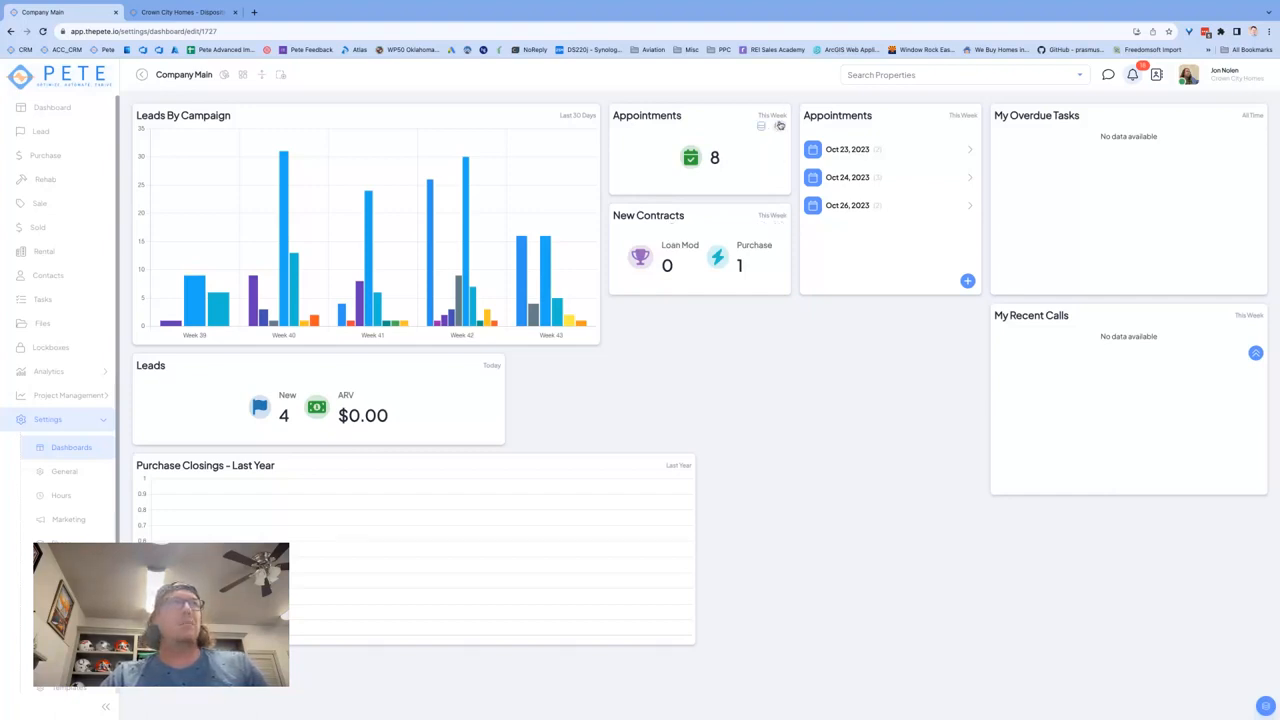
Step: Open the settings of the single-value Appointments KPI and choose Appointment as its starting point
left_click(778, 129)
left_click(1063, 107)
left_click_drag(1063, 107, 948, 116)
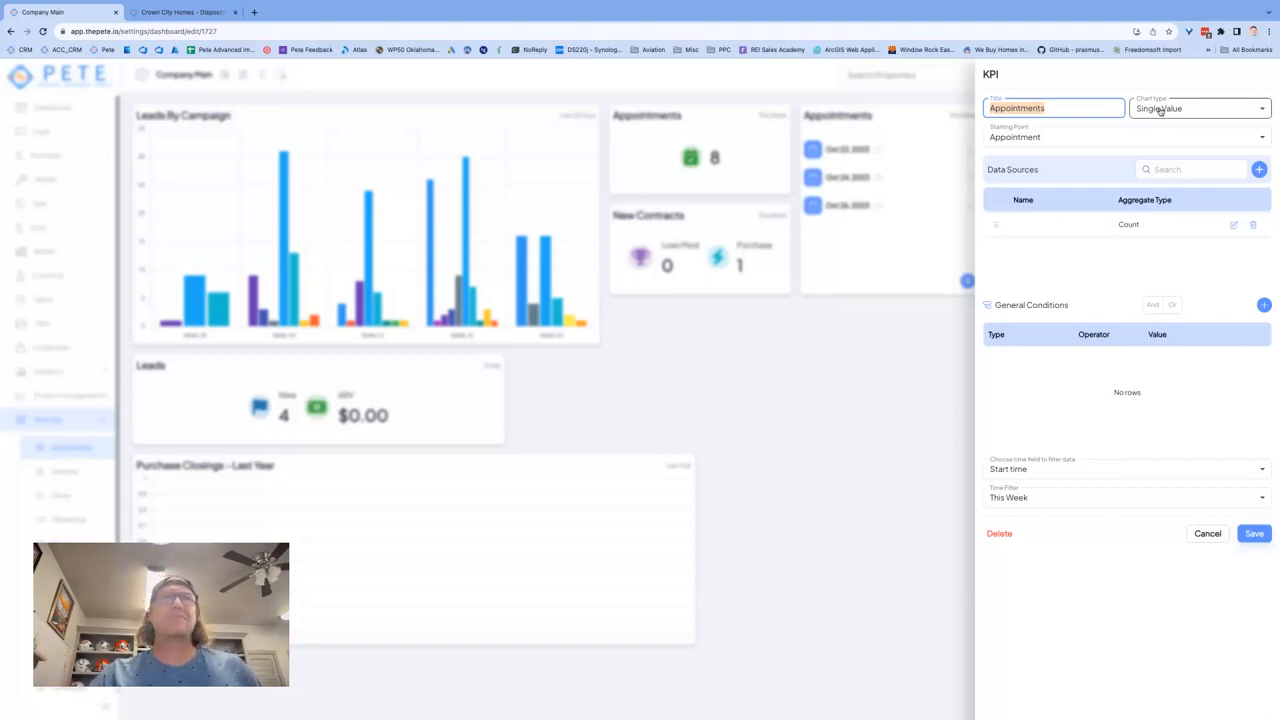
left_click(1064, 136)
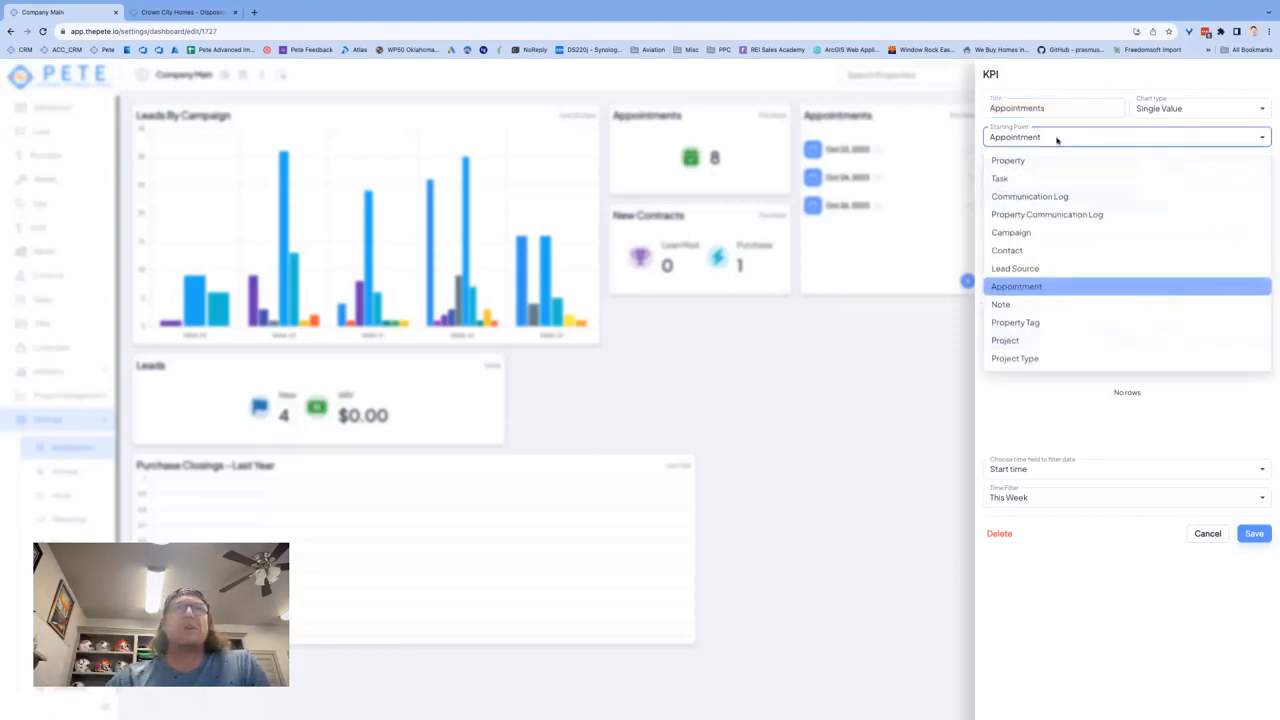
left_click(1031, 286)
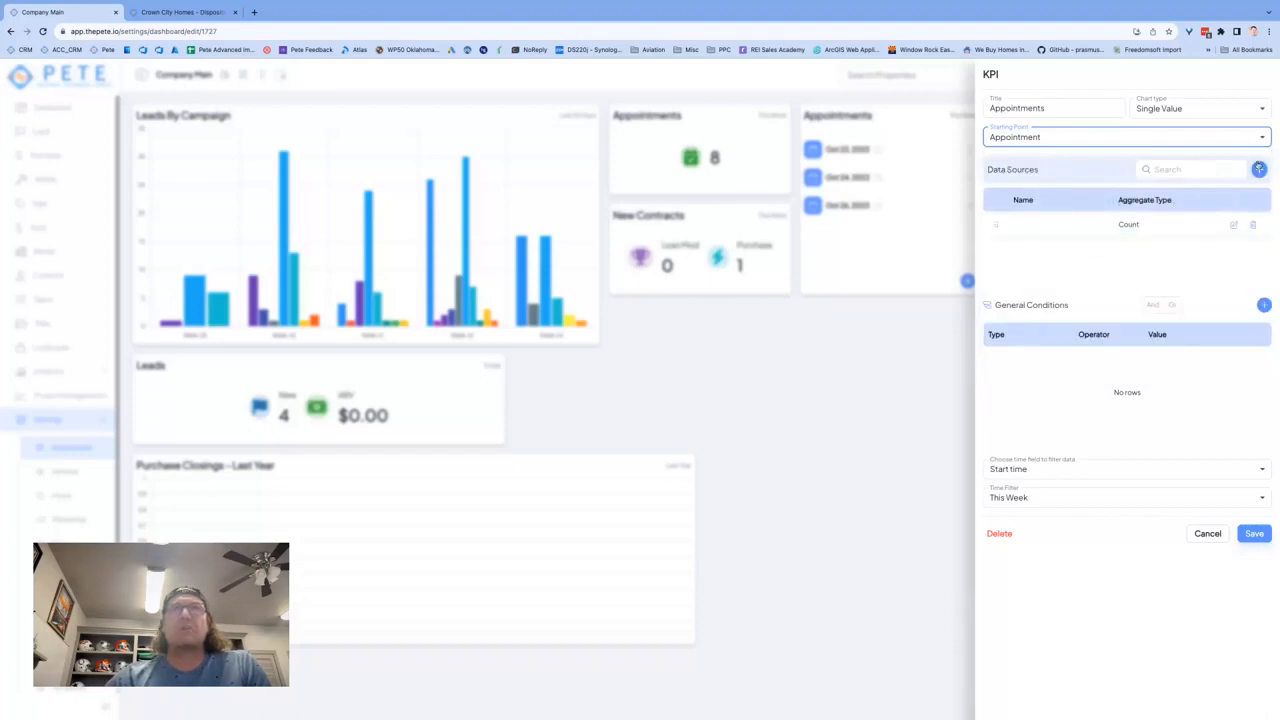
Step: Name the Appointments KPI's data source "Total", keep its type as Count, and save the data source
left_click(1234, 224)
left_click(526, 284)
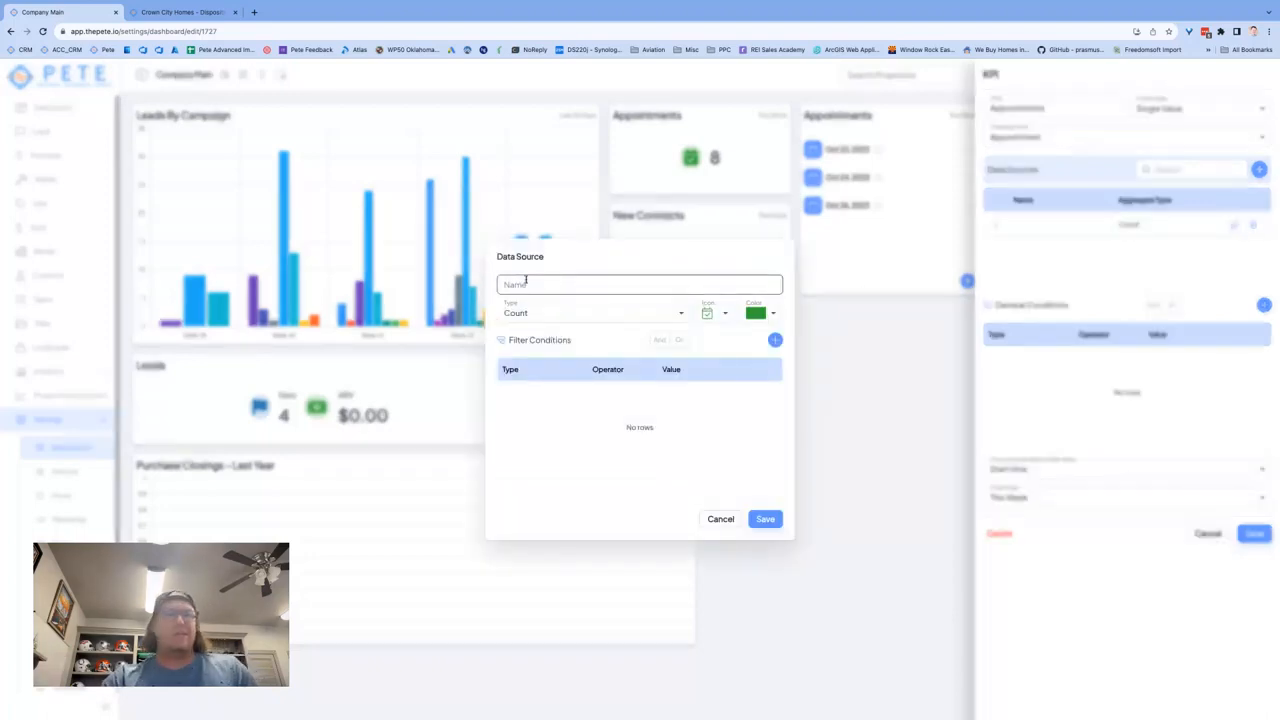
left_click(526, 281)
type("Total")
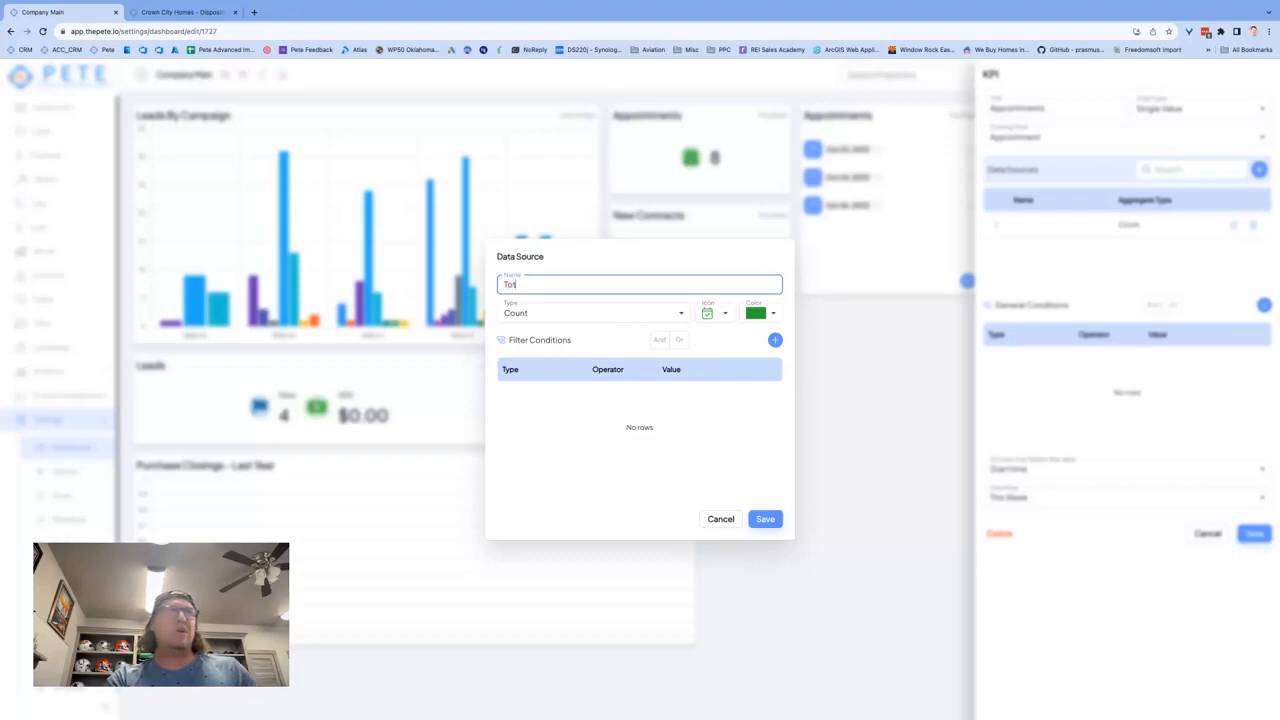
left_click(557, 315)
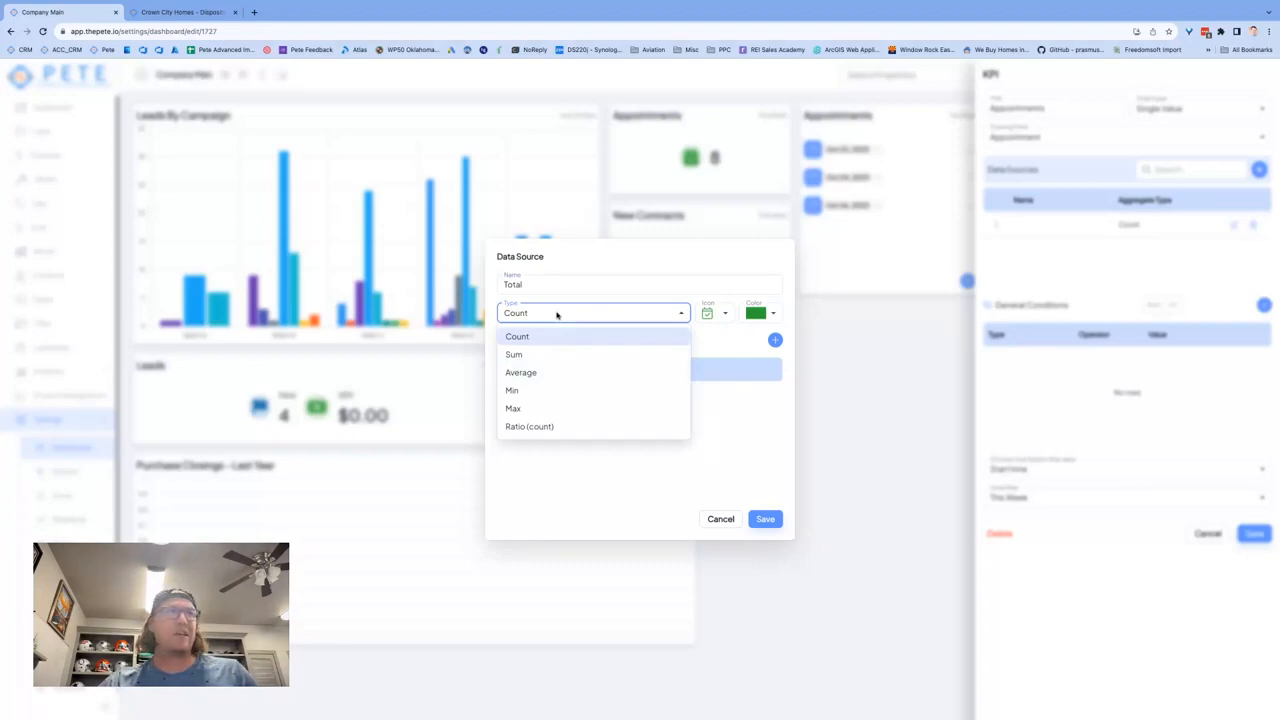
left_click(651, 277)
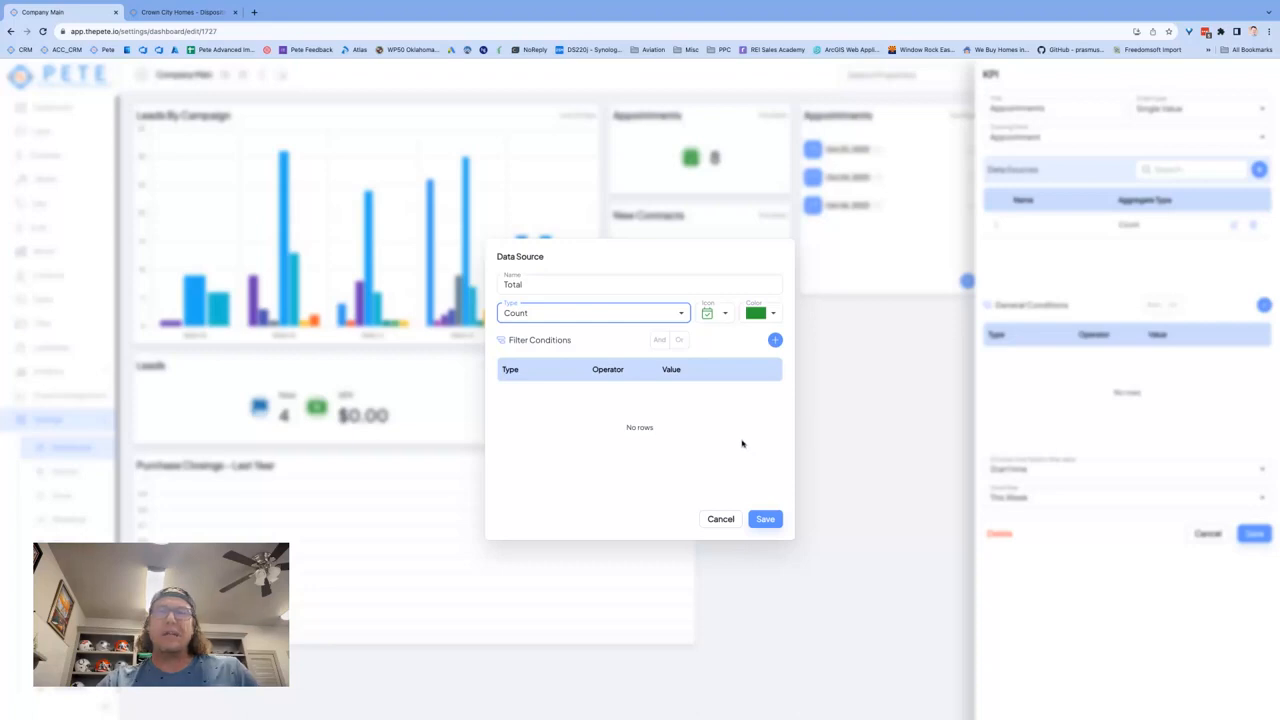
left_click(766, 519)
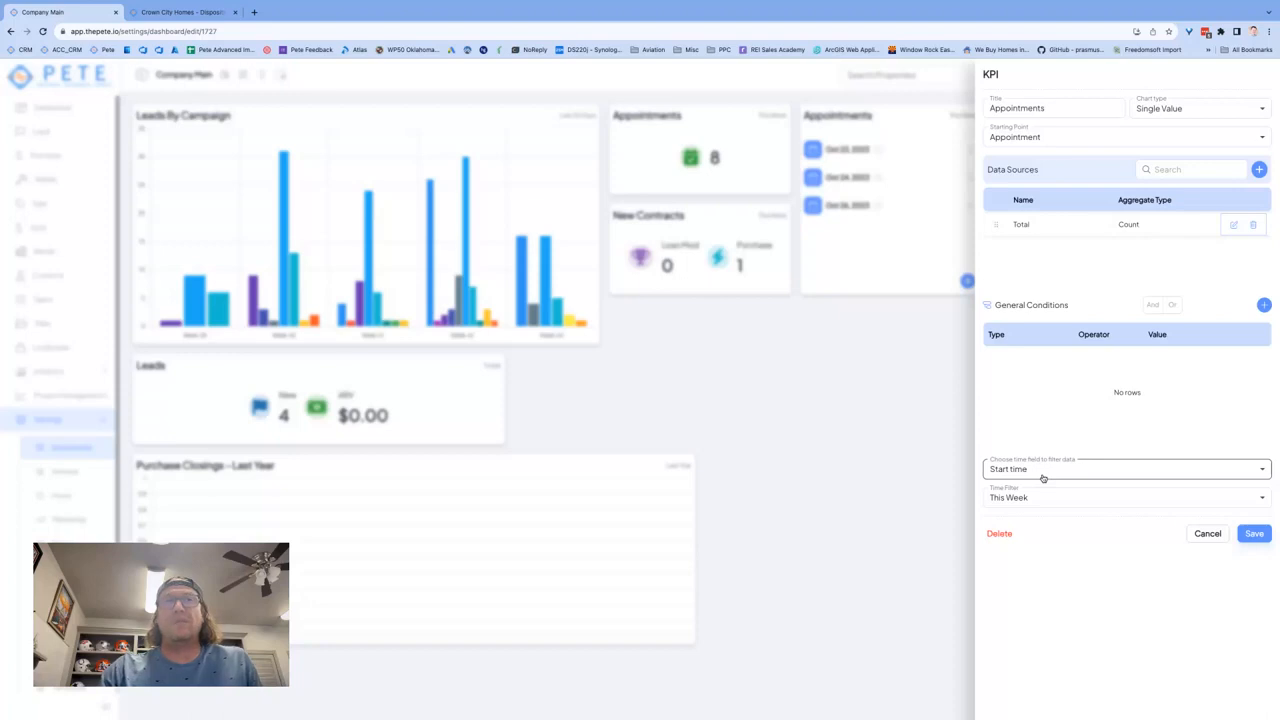
Step: Filter the Appointments KPI by Start time, save it, and check its label on the dashboard
left_click(1042, 476)
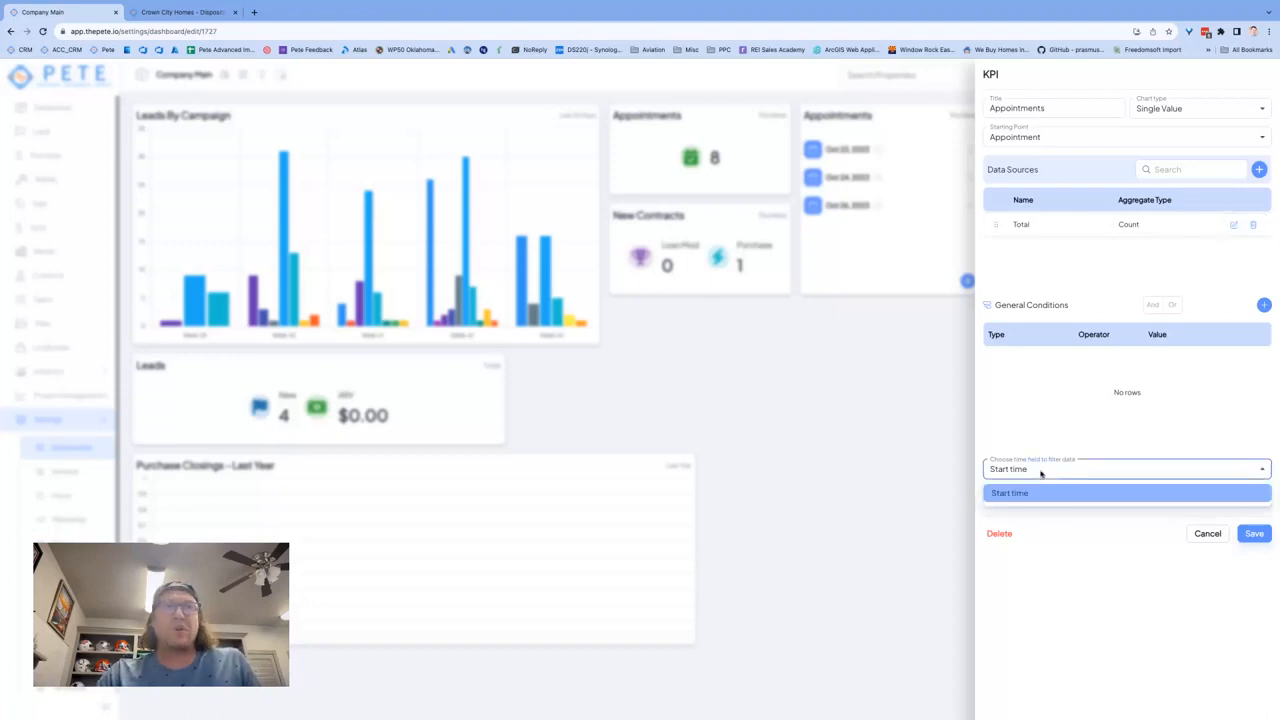
left_click(1030, 492)
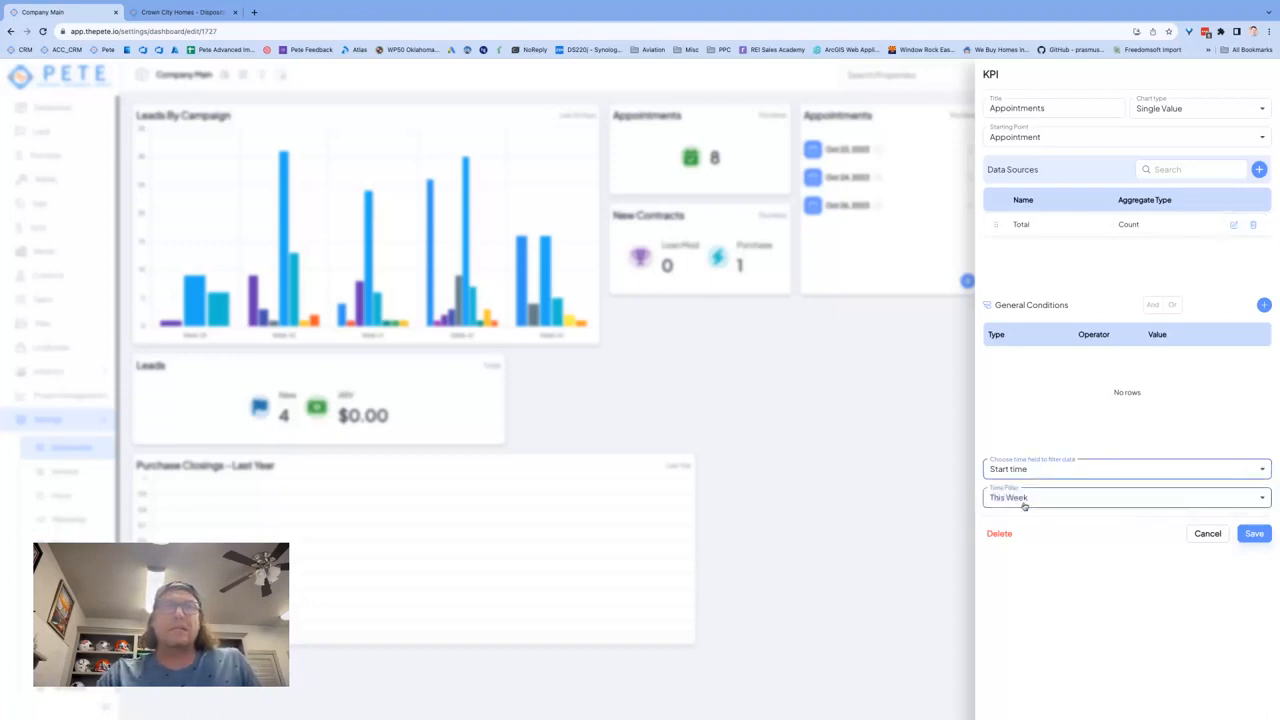
left_click(1252, 536)
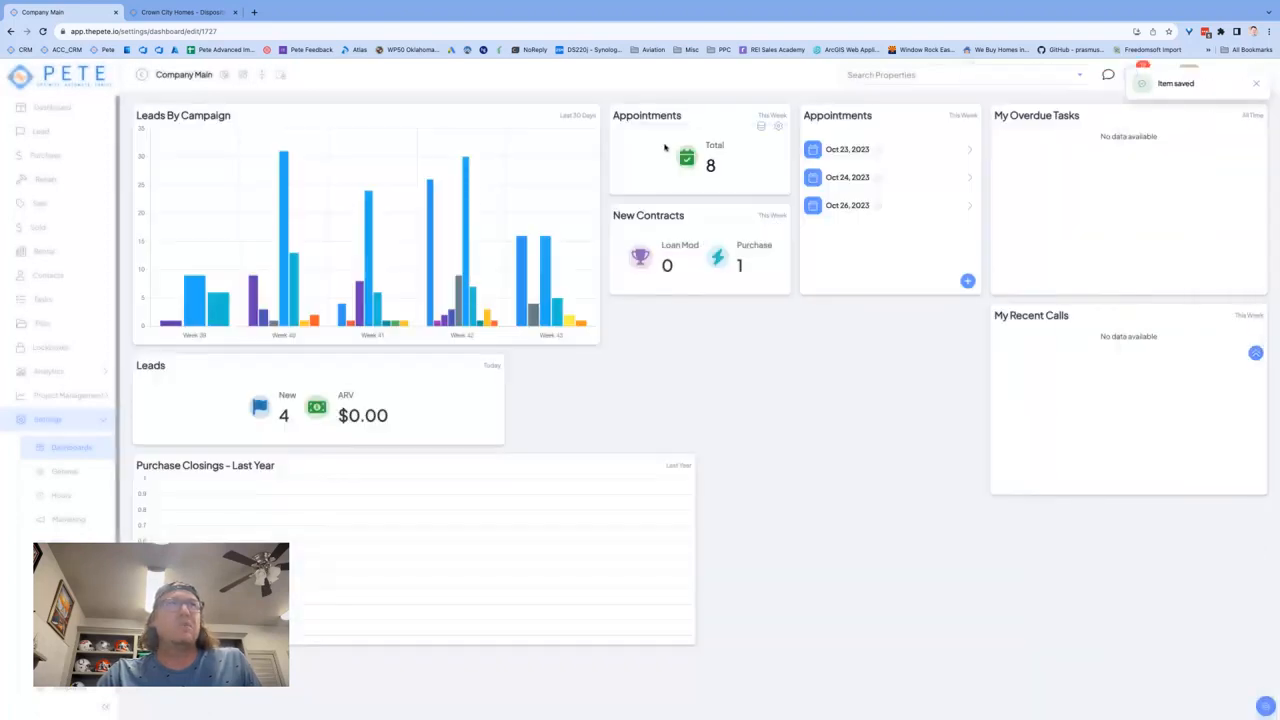
left_click_drag(726, 147, 707, 147)
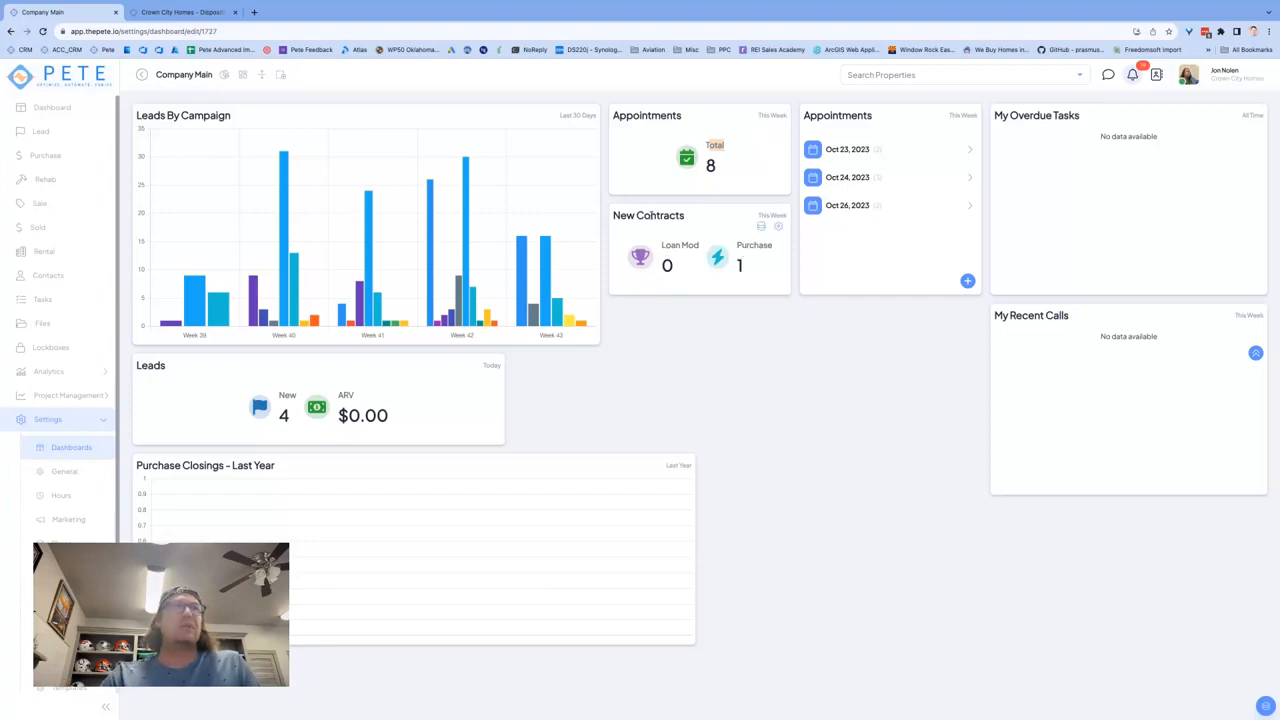
Step: Open the New Contracts KPI settings and review its title and the available starting points
left_click(778, 226)
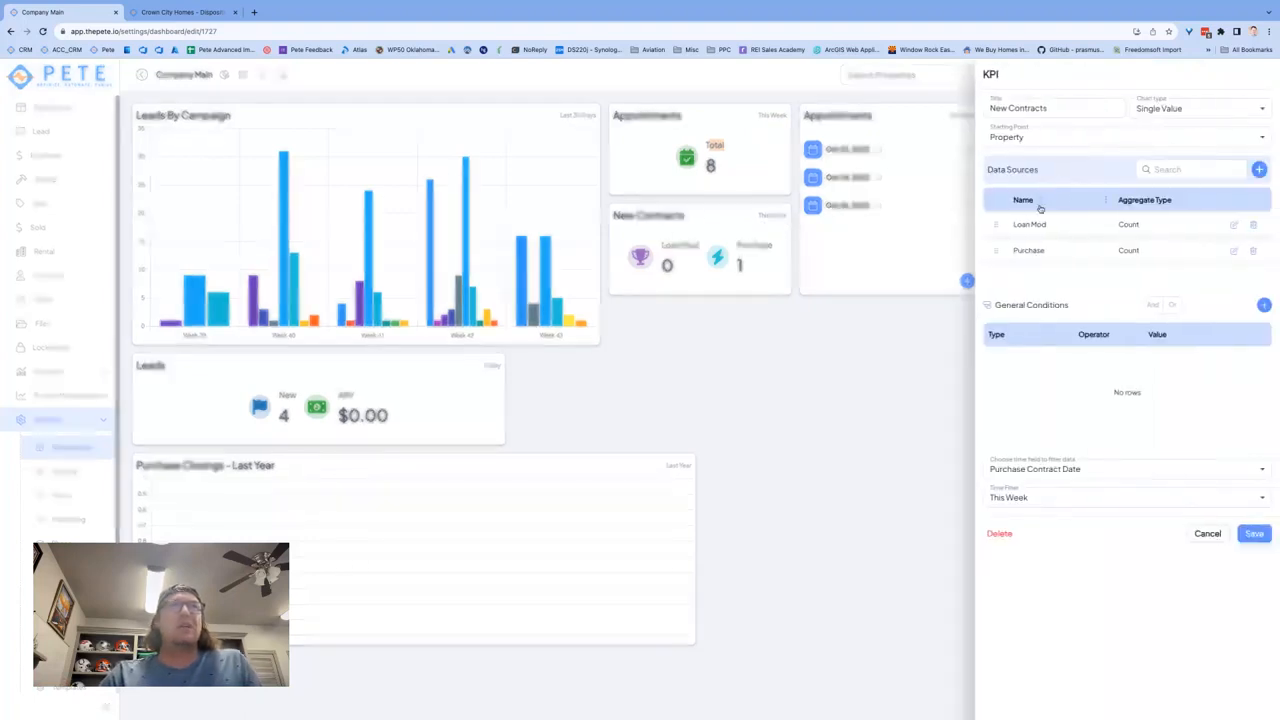
left_click_drag(1070, 104, 953, 104)
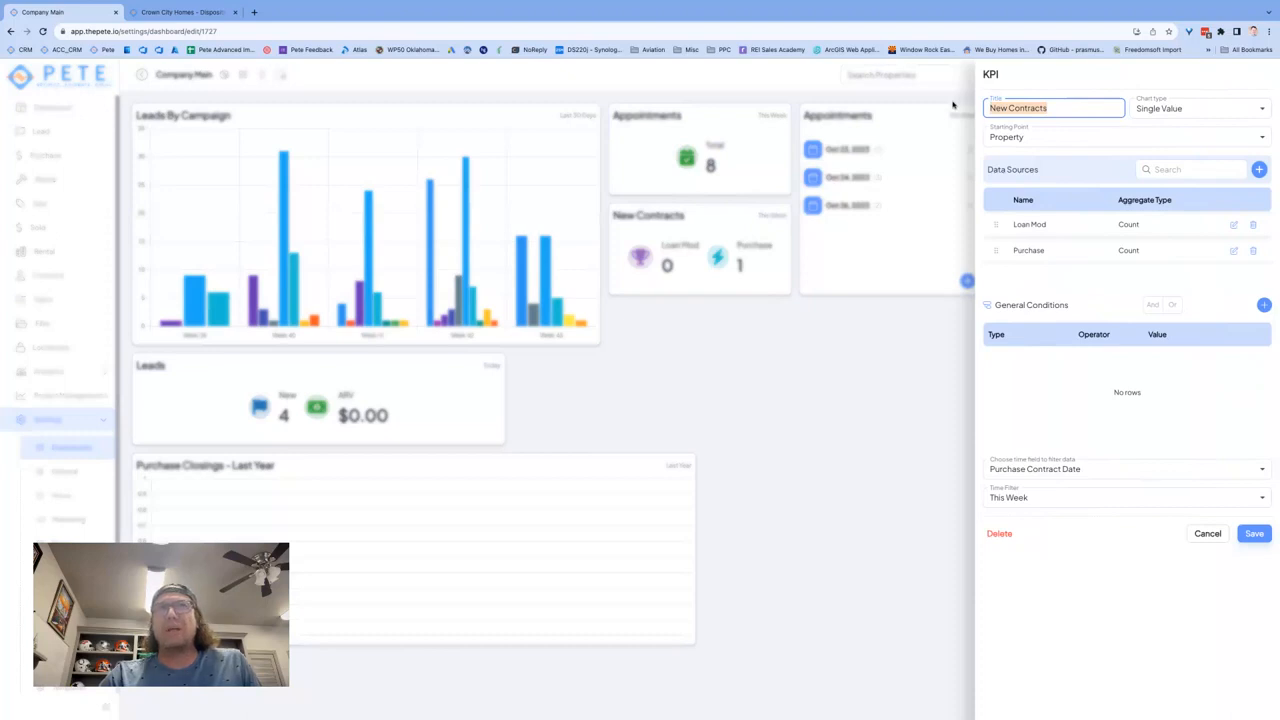
left_click(1006, 137)
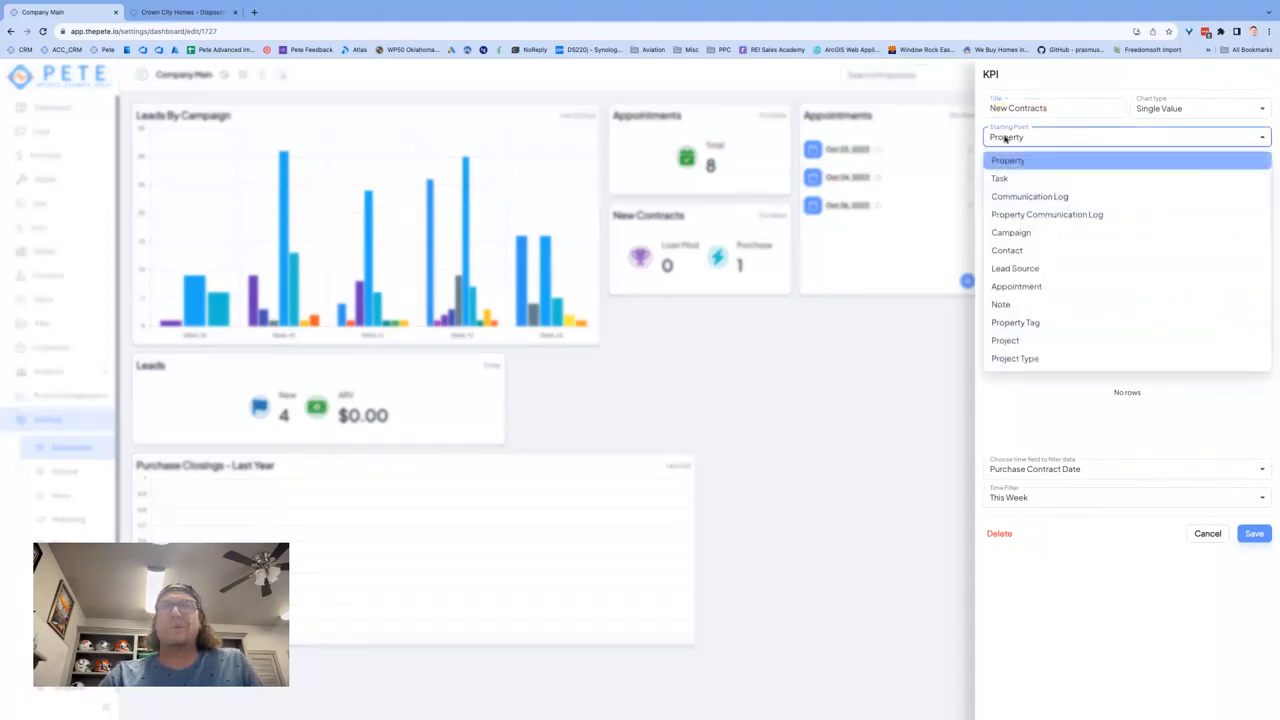
left_click(1006, 138)
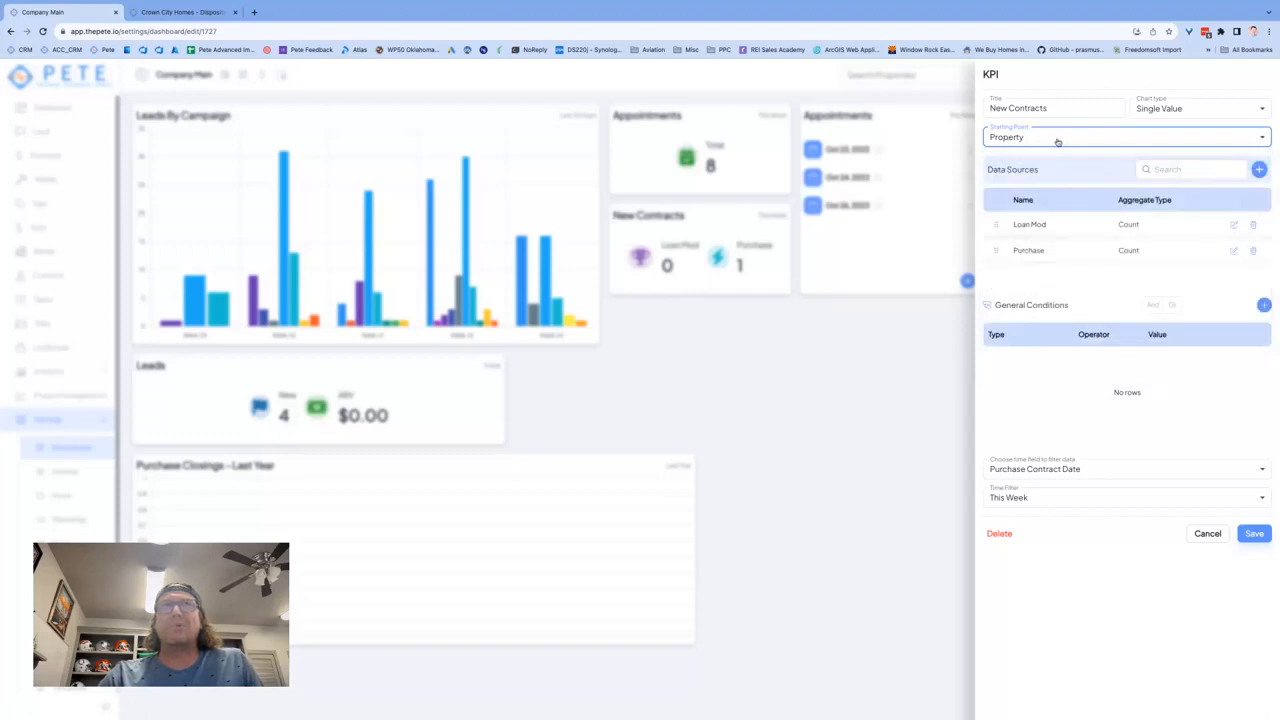
Step: Review the Loan Mod data source's Disposition Strategy filter condition, then save the condition and data source as they are
left_click(1234, 227)
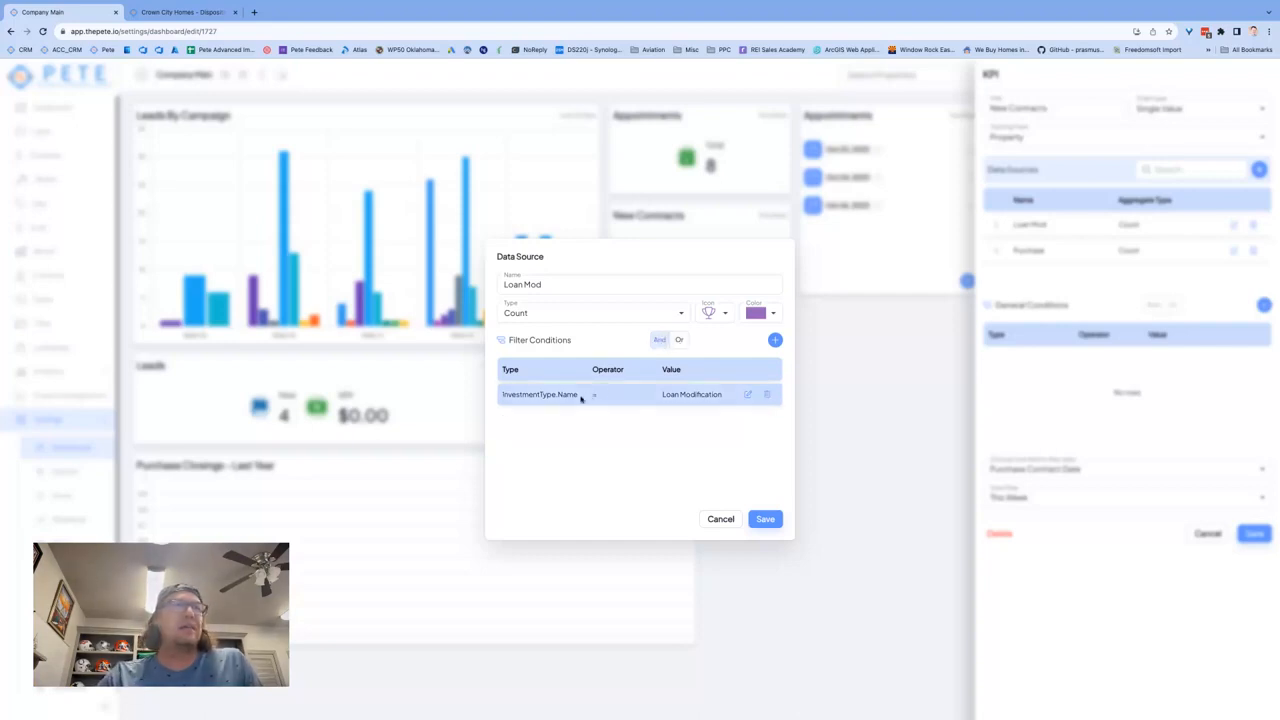
left_click(747, 394)
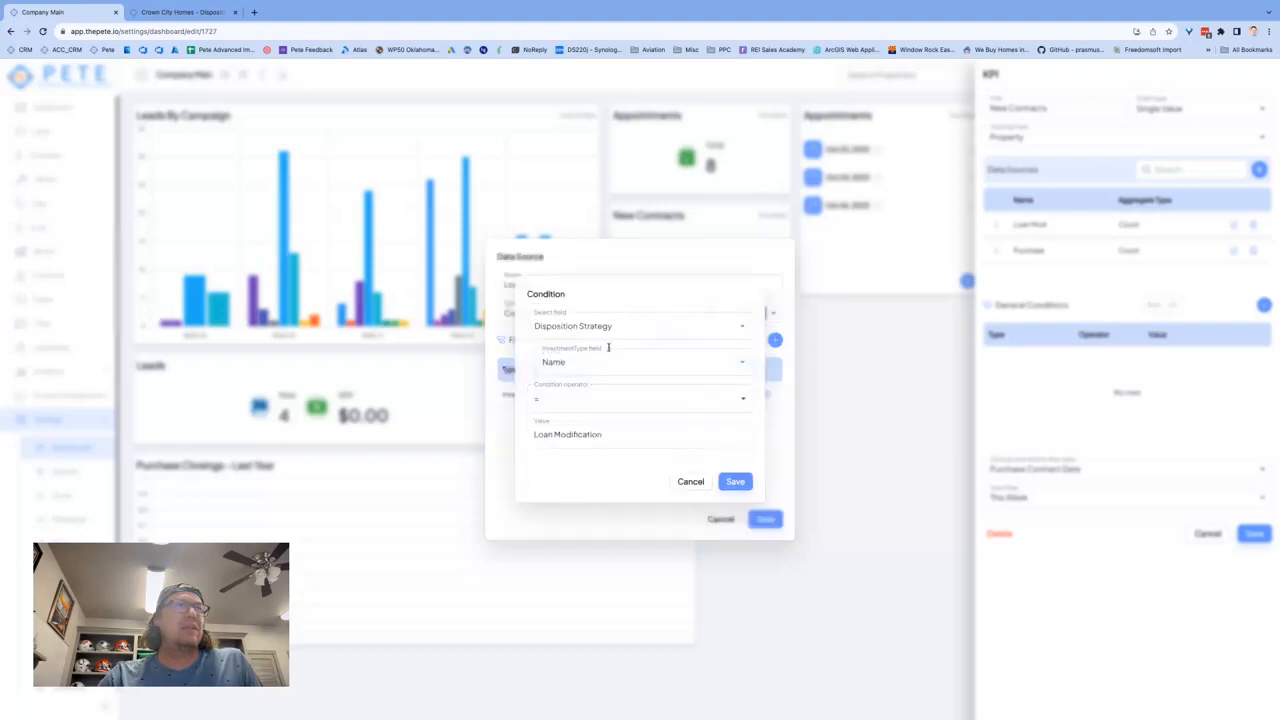
left_click(646, 325)
left_click(652, 325)
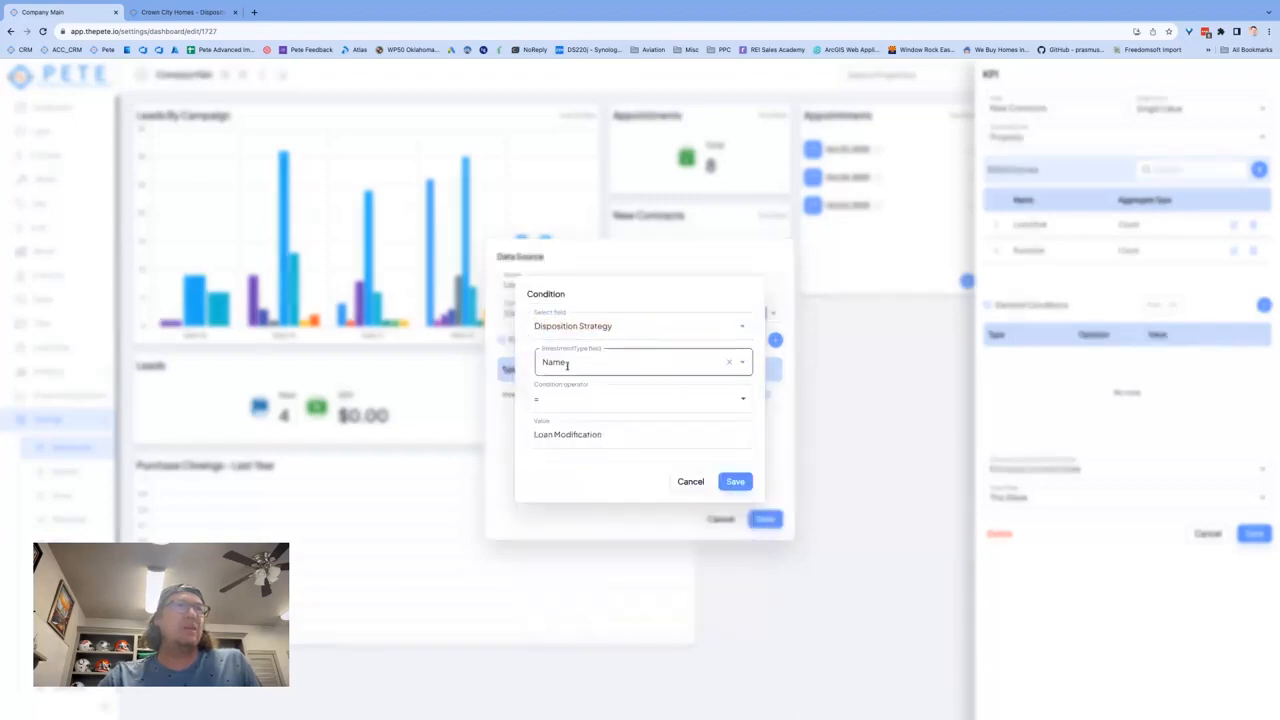
left_click(608, 432)
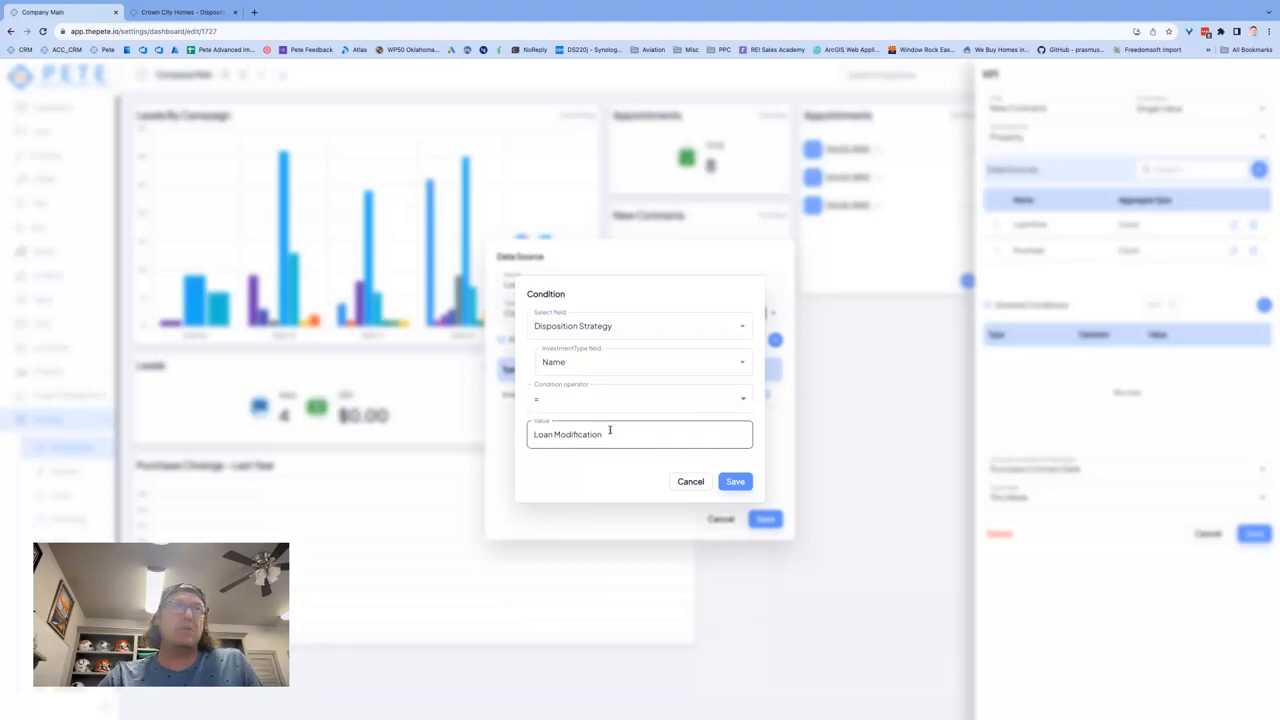
left_click_drag(608, 432, 525, 432)
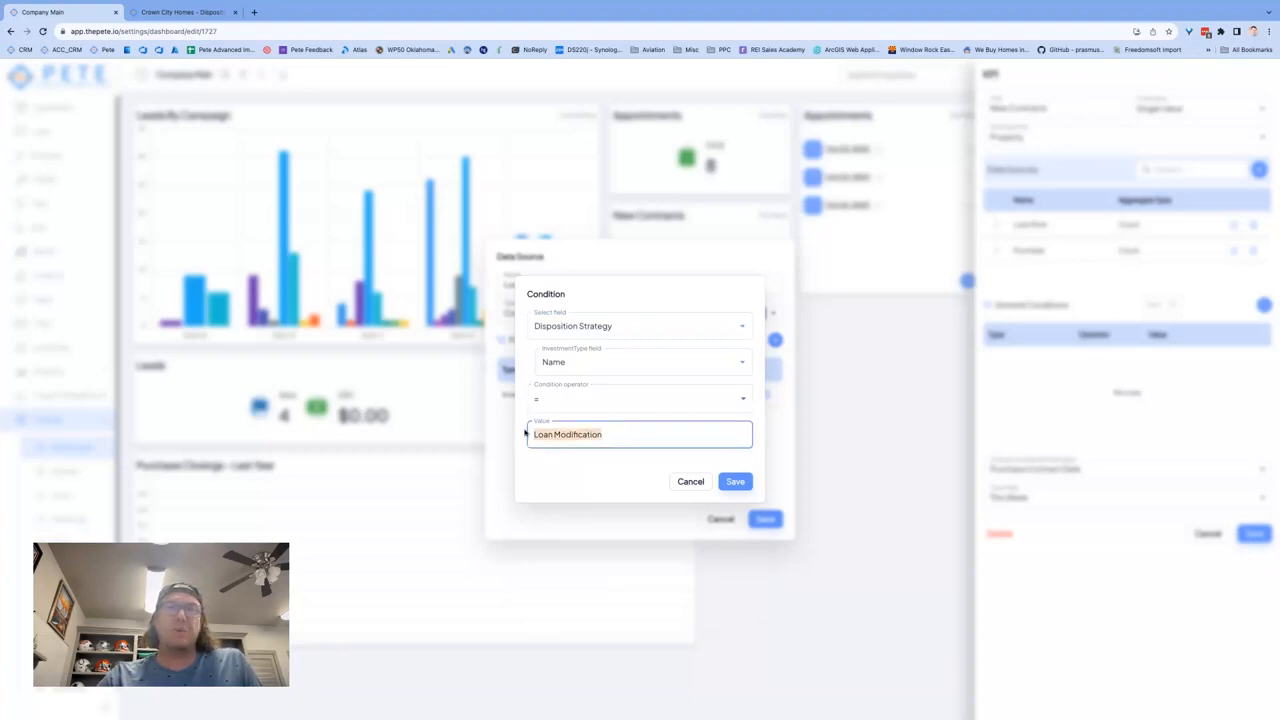
left_click(738, 482)
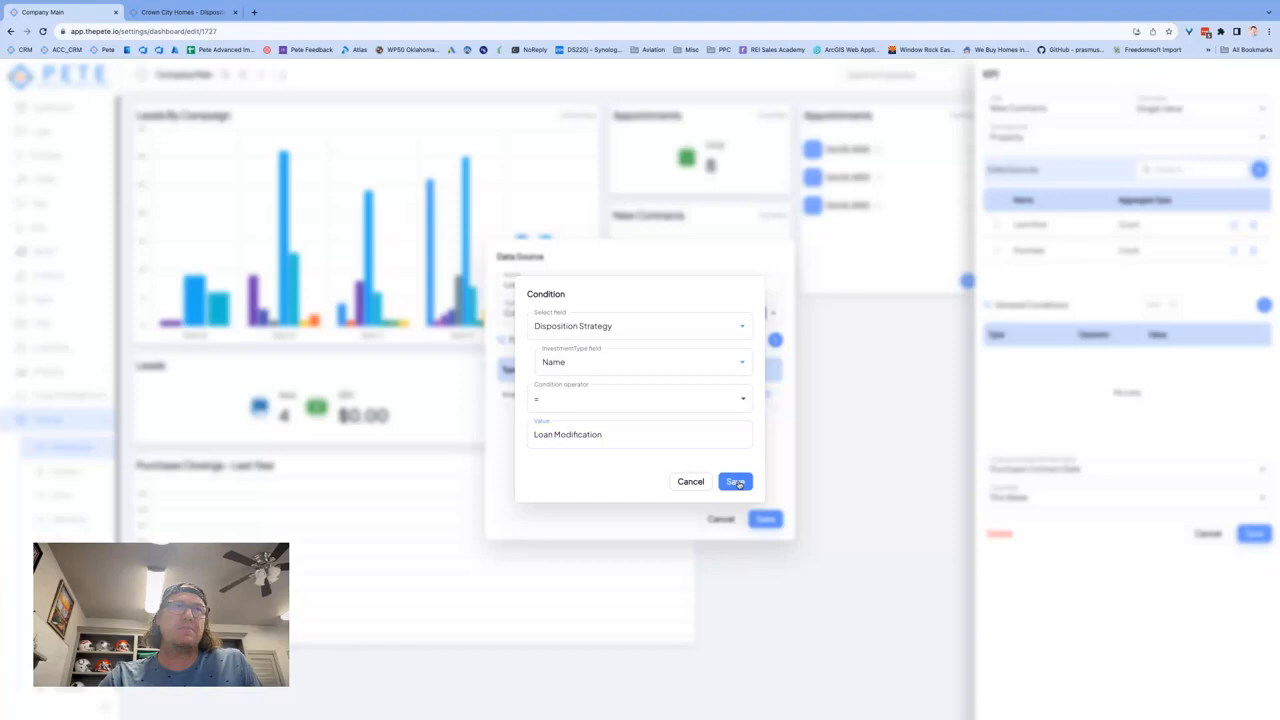
left_click(765, 521)
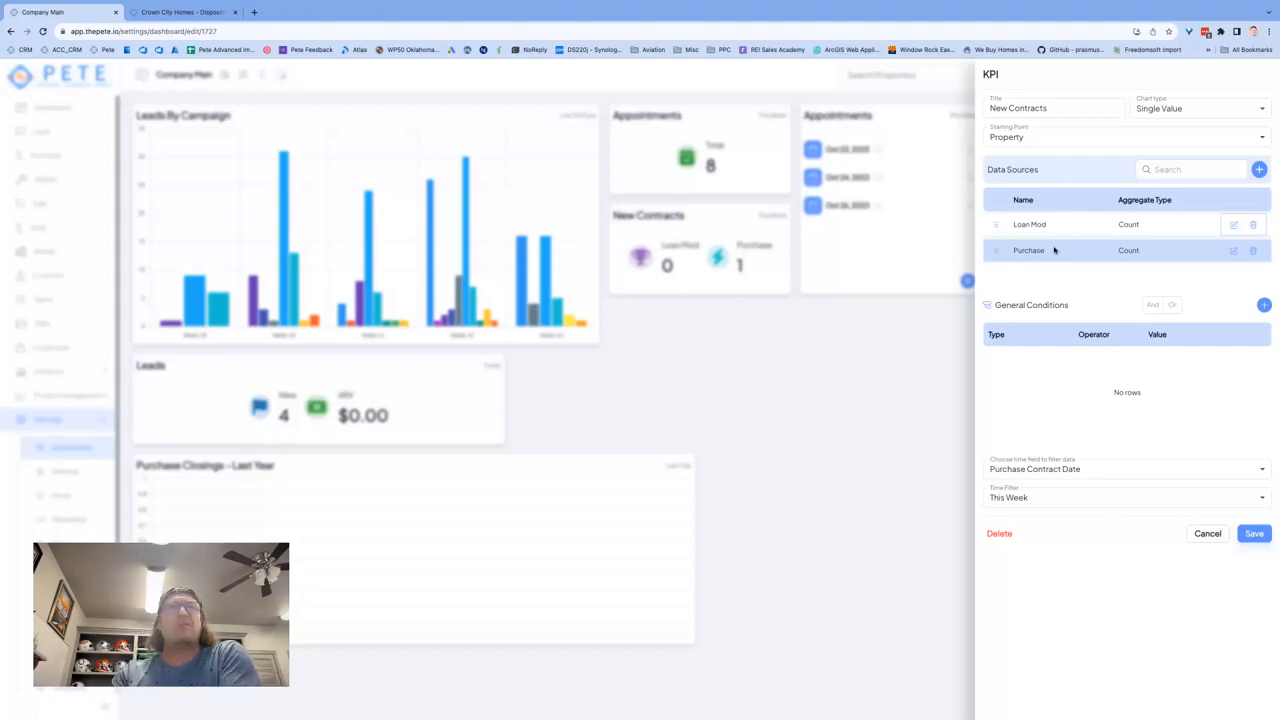
Step: Review the Purchase data source's exclusion condition and the available operators, then save the condition and data source as they are
left_click(1233, 250)
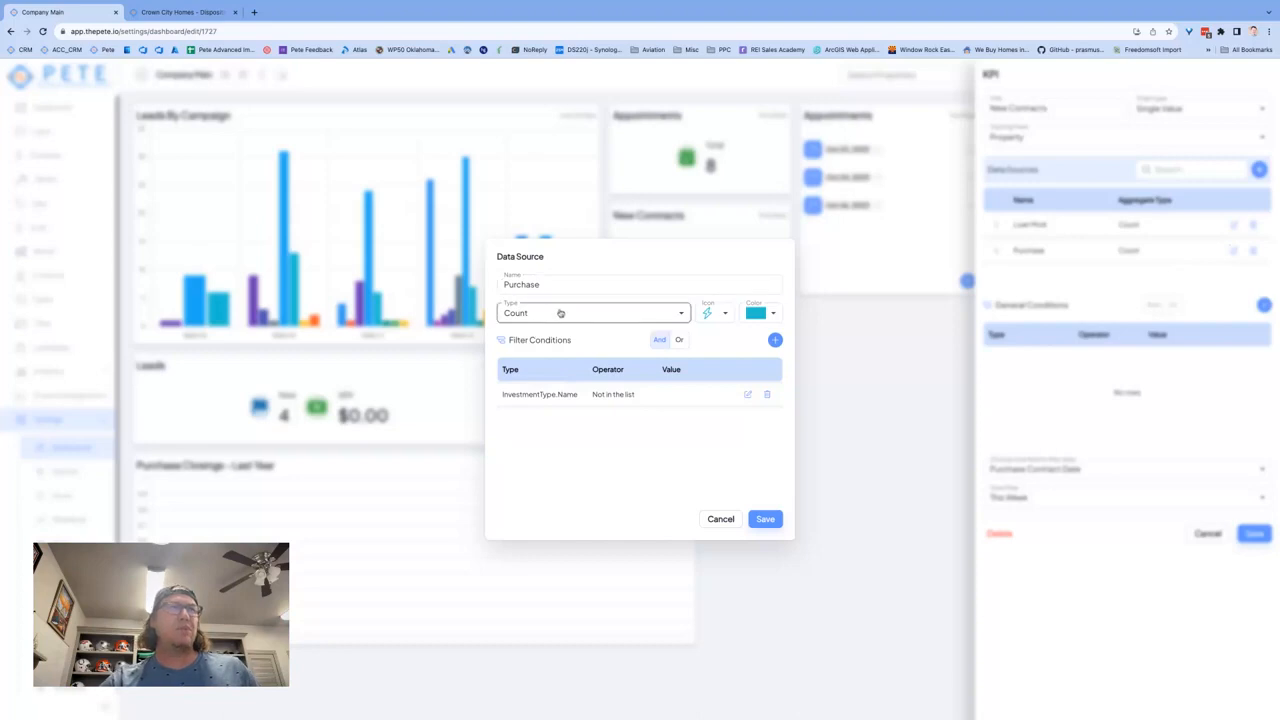
left_click(747, 397)
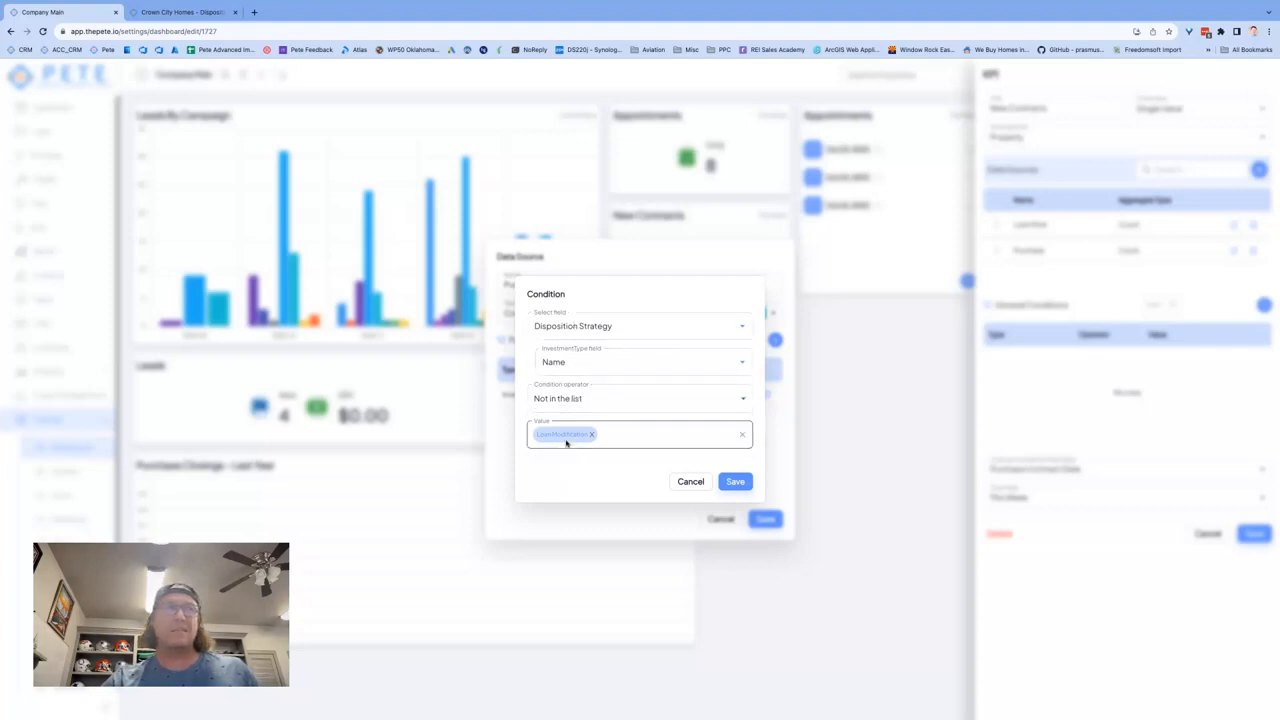
left_click(591, 404)
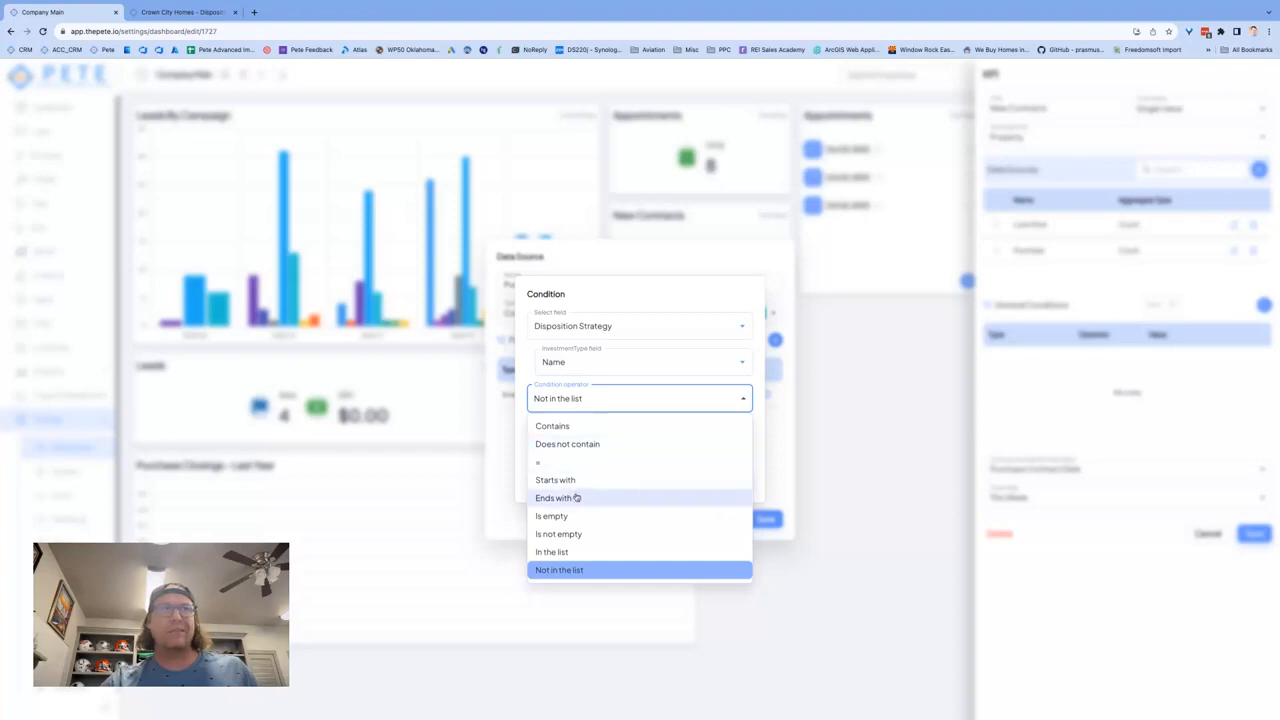
left_click(651, 303)
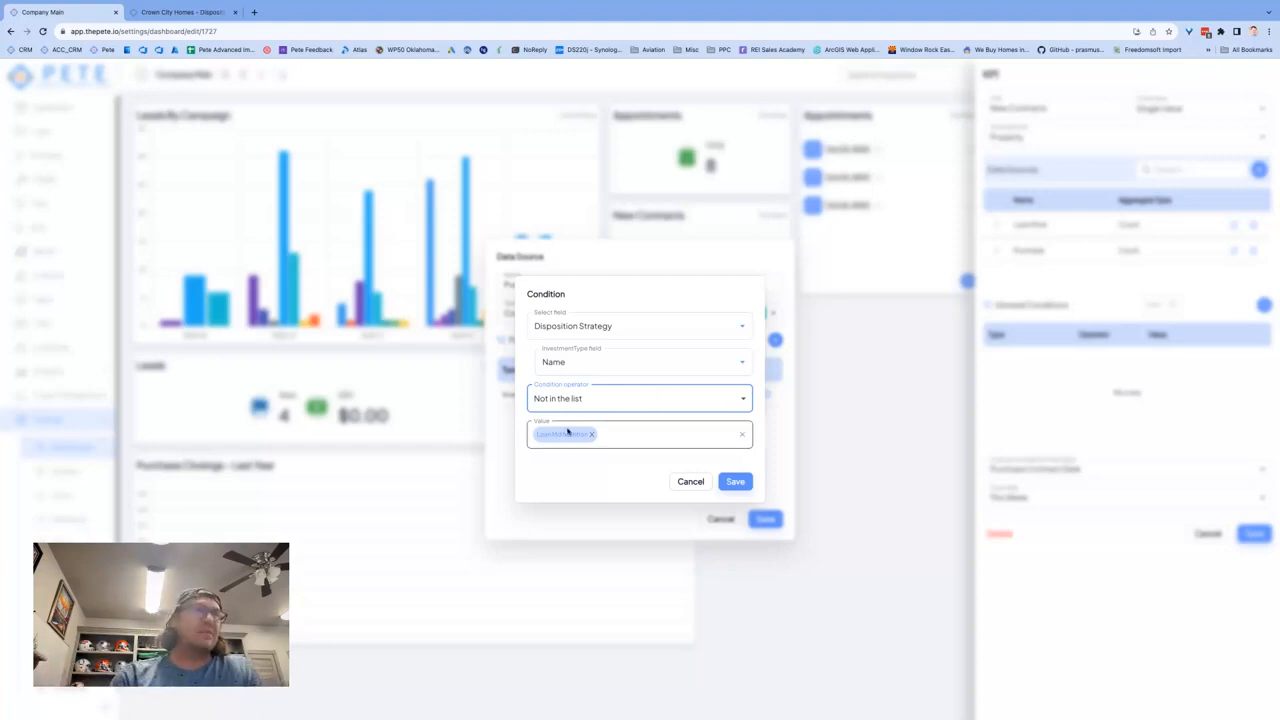
left_click(735, 481)
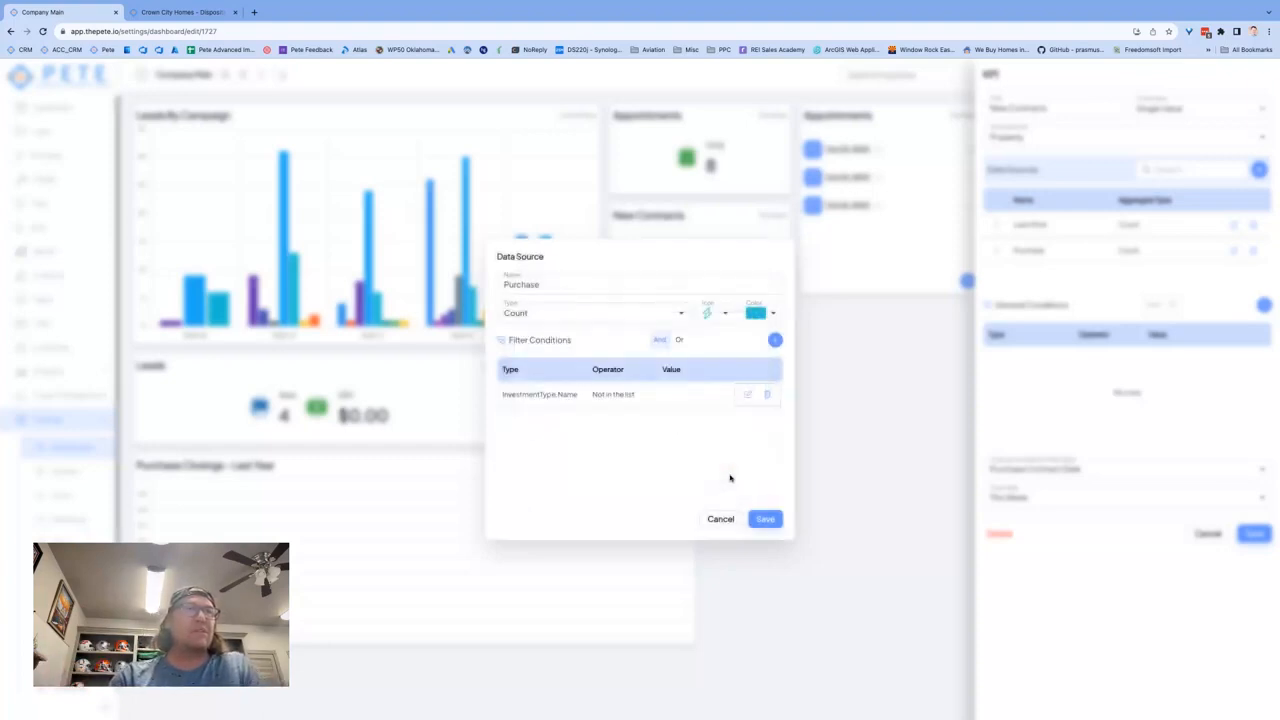
left_click(766, 519)
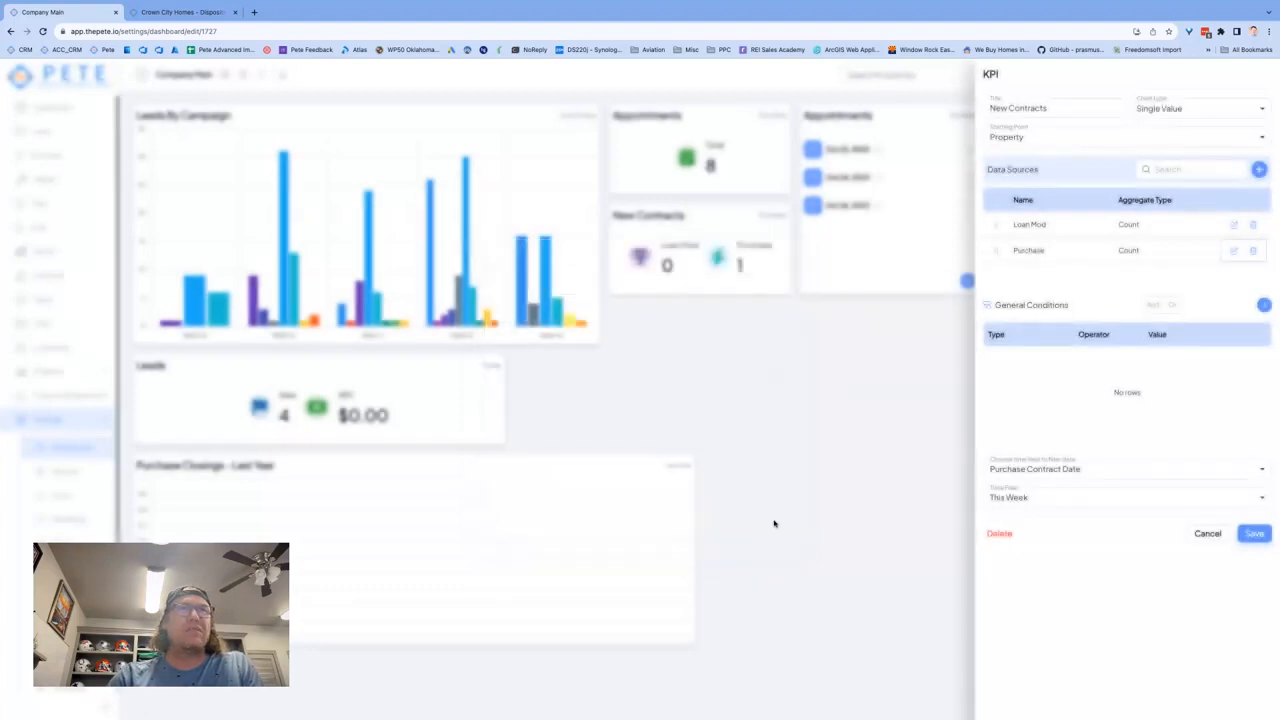
Step: Review the time fields available for filtering New Contracts, keep Purchase Contract Date, and save the KPI
left_click(1087, 470)
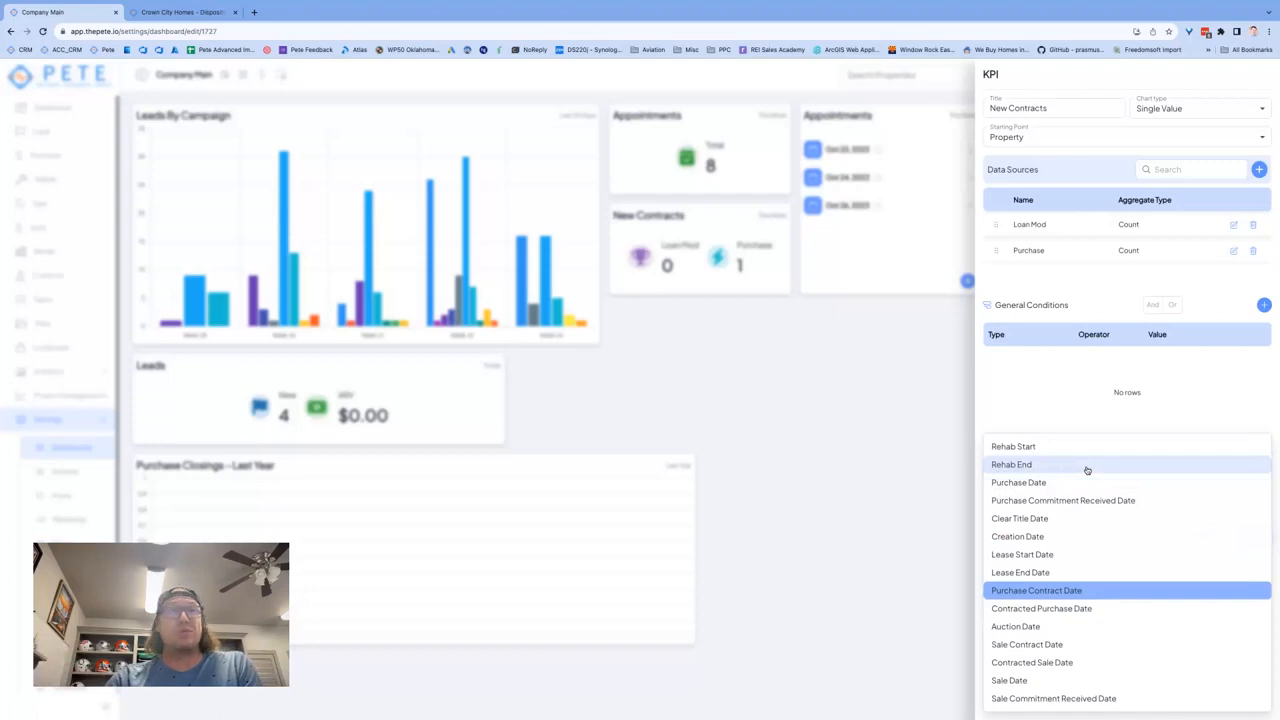
left_click(1077, 379)
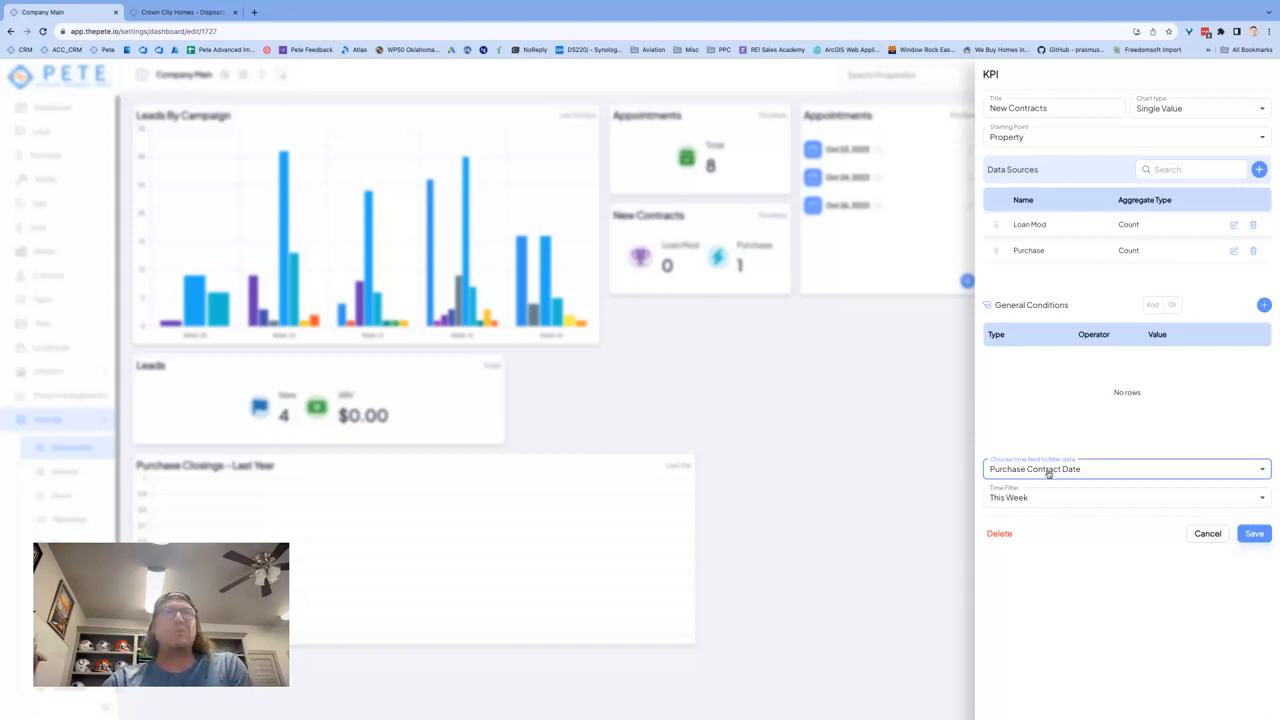
left_click(1255, 535)
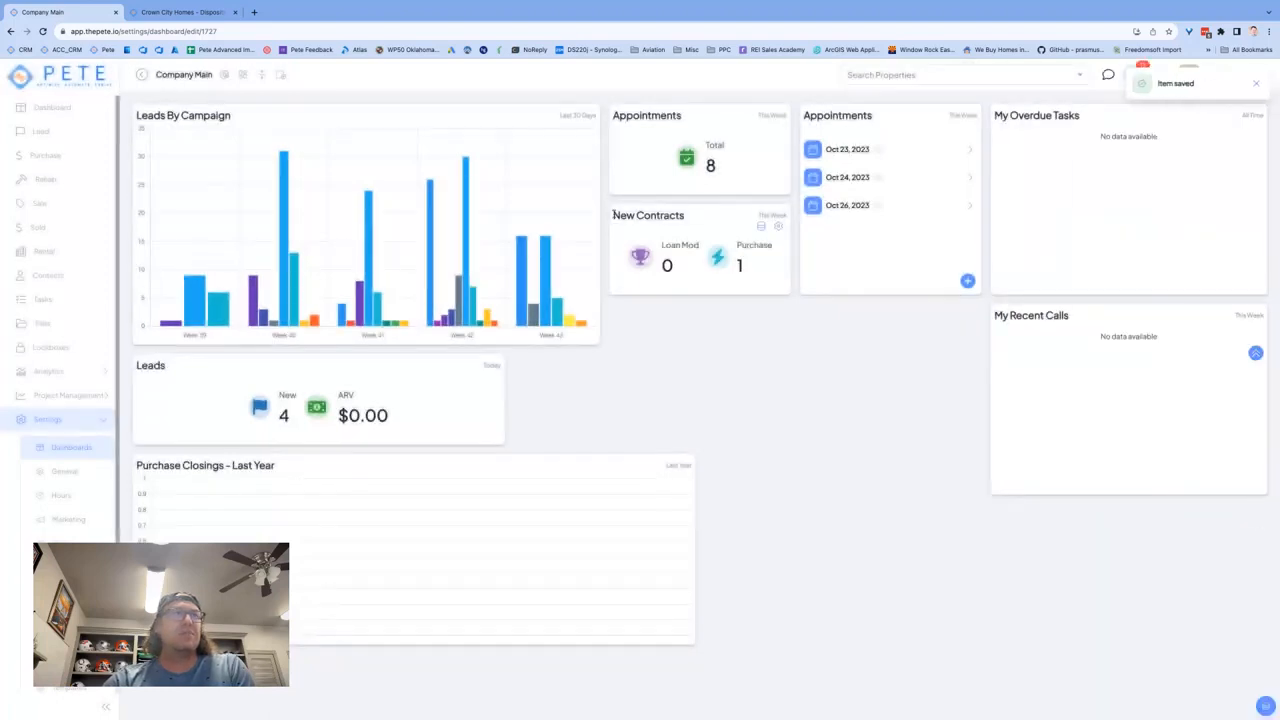